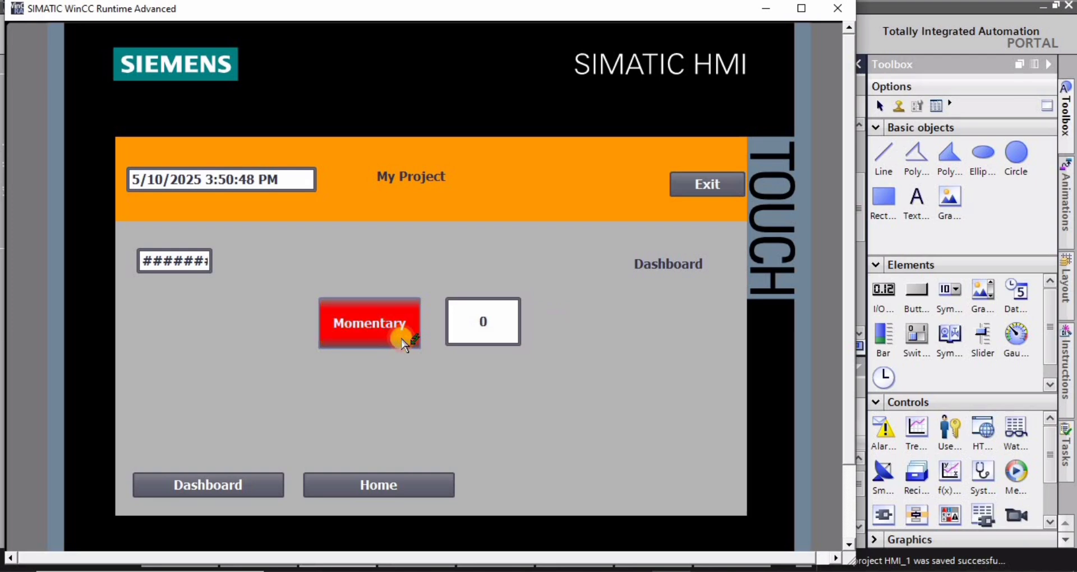
Step: Operate the Momentary button repeatedly in the running simulation to check its color change and the indicator beside the output field
left_click(404, 341)
left_click(408, 347)
left_click(403, 345)
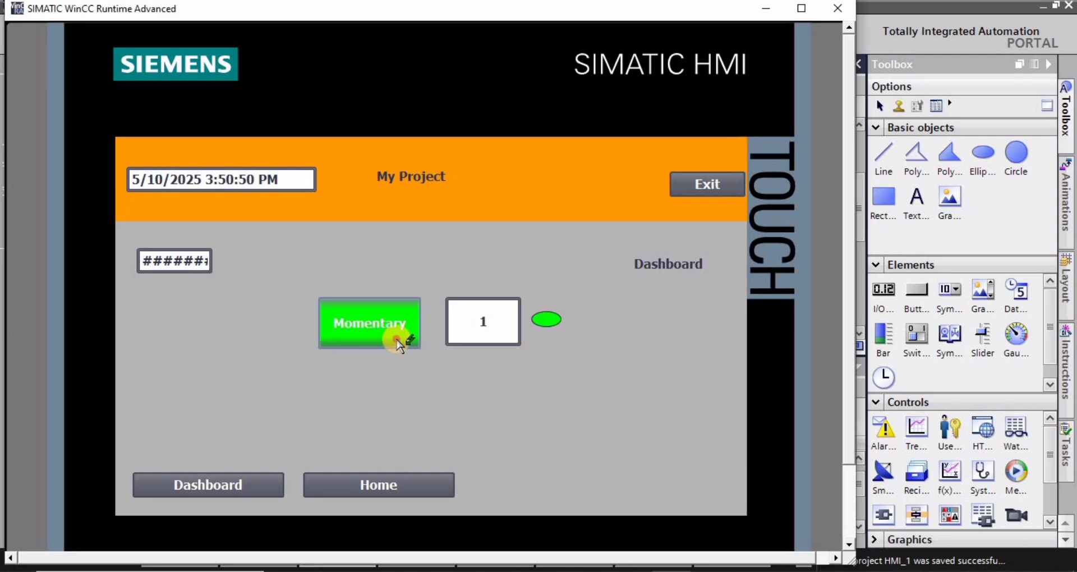
left_click(399, 343)
left_click(399, 342)
left_click(400, 342)
left_click(399, 342)
left_click(399, 342)
left_click(399, 342)
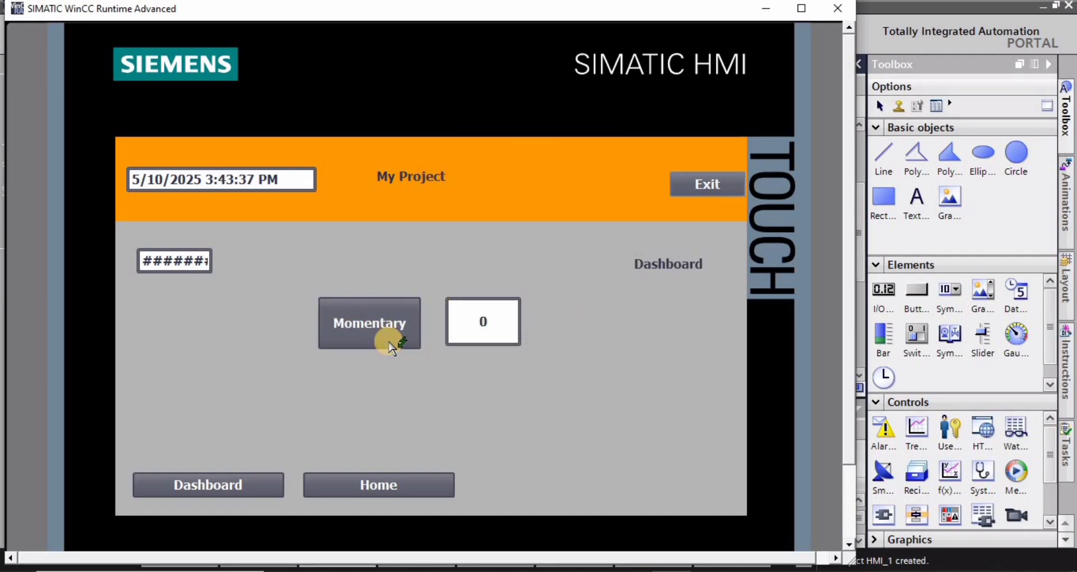
Step: Test the plain Momentary button in the runtime simulation and exit the runtime
left_click(370, 334)
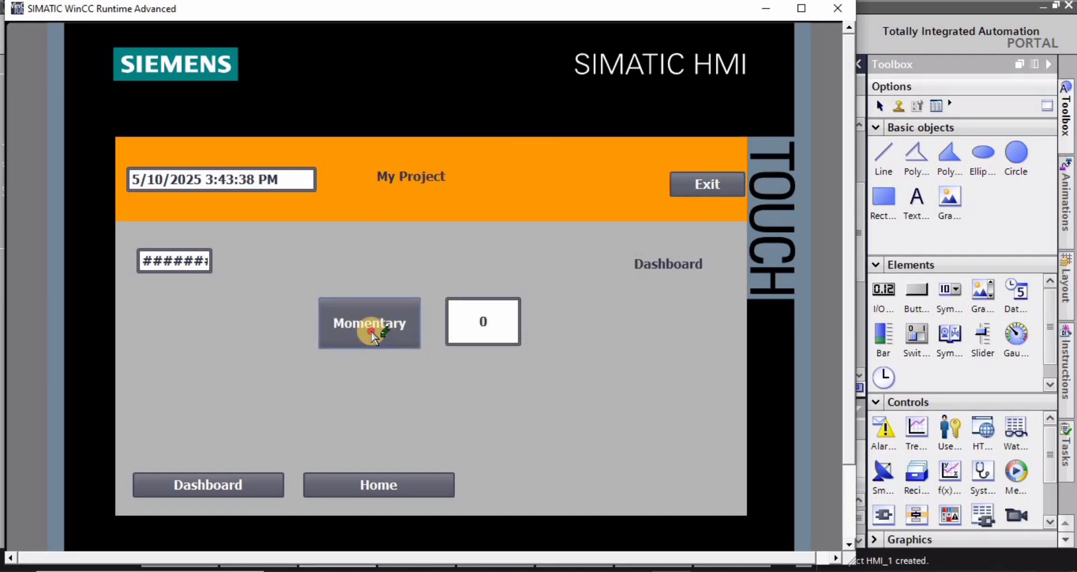
left_click(371, 332)
left_click(371, 332)
left_click(706, 188)
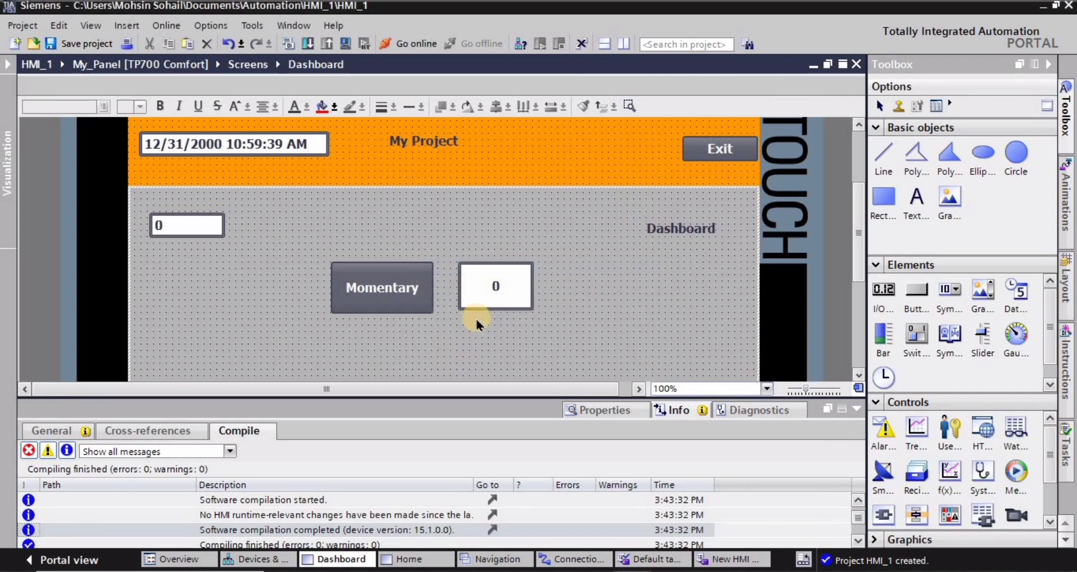
Step: Show the project tree, select the Momentary button on the Dashboard screen and open its animation settings
left_click(476, 316)
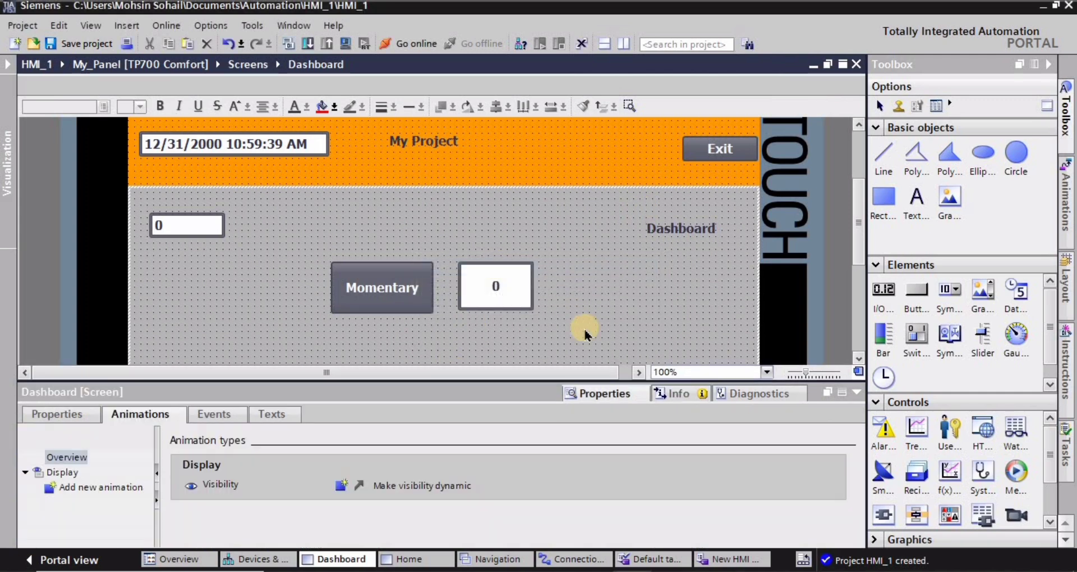
left_click(10, 65)
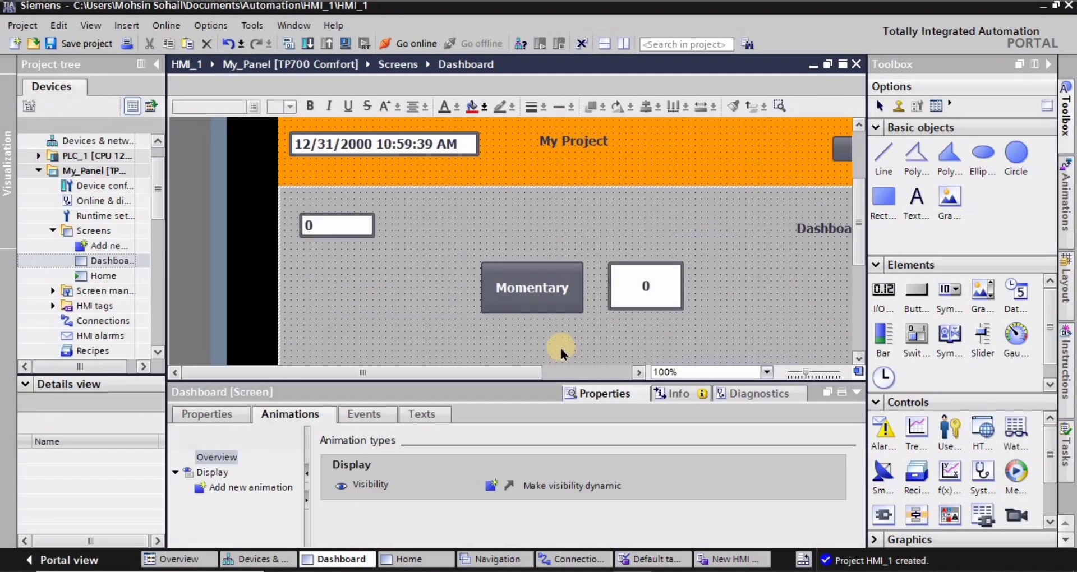
left_click_drag(438, 374, 482, 372)
left_click(449, 288)
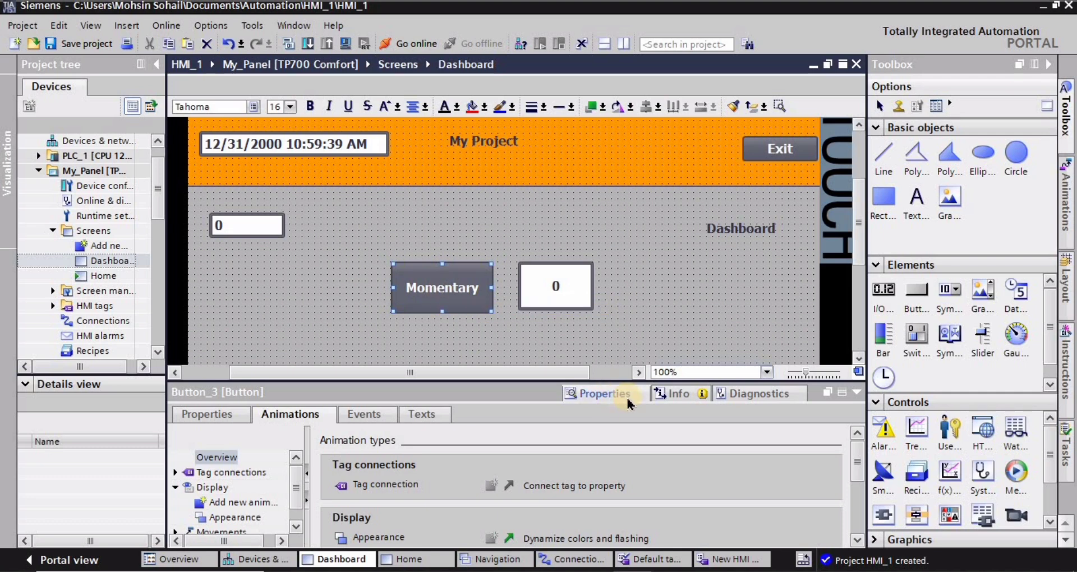
left_click(273, 420)
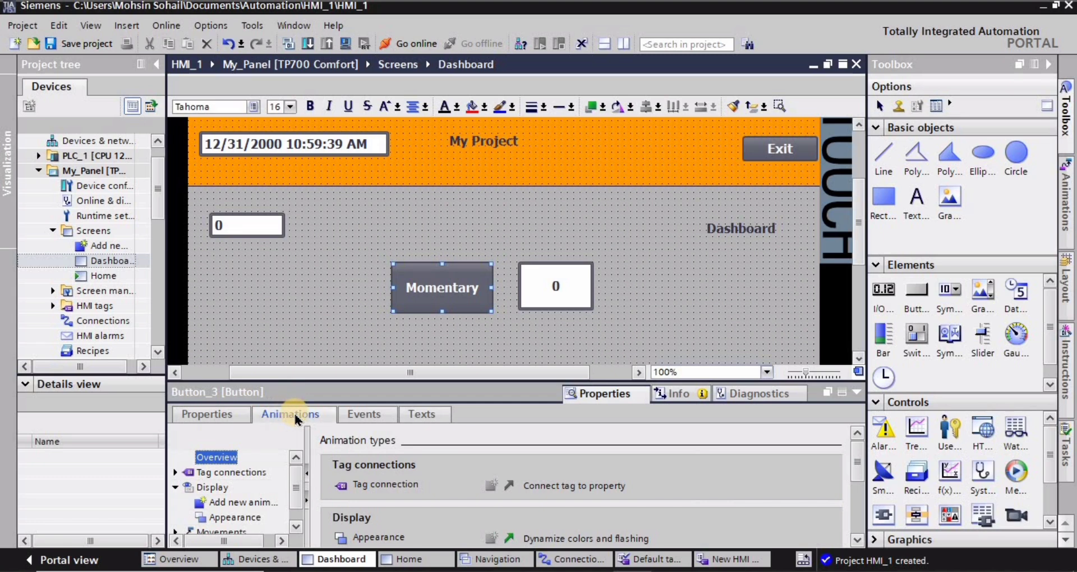
Step: Review the animation types offered for the Momentary button, enlarging the settings area to read the display options
left_click(296, 526)
left_click(296, 457)
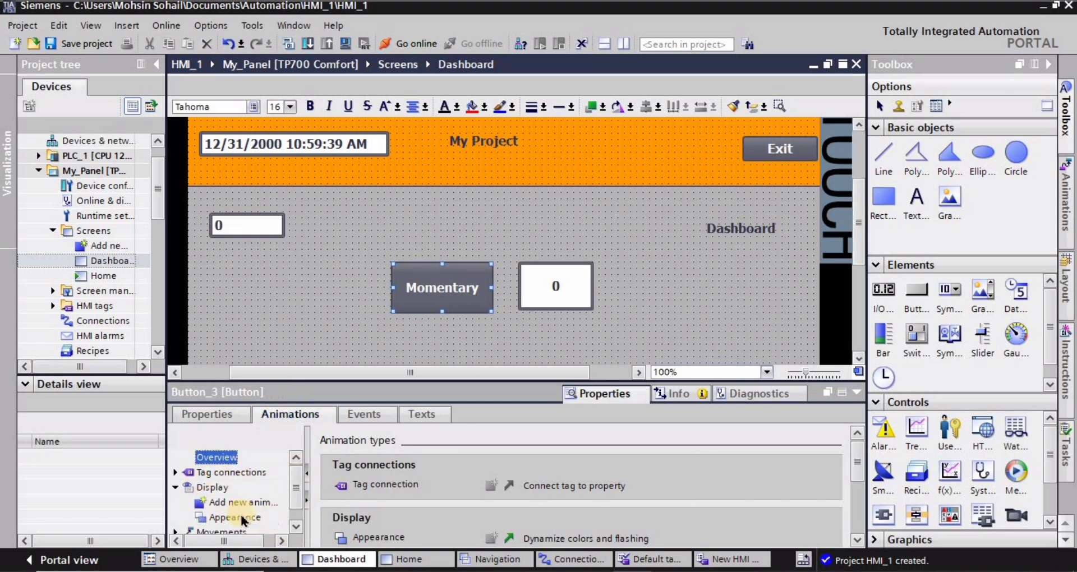
left_click(177, 489)
left_click(176, 488)
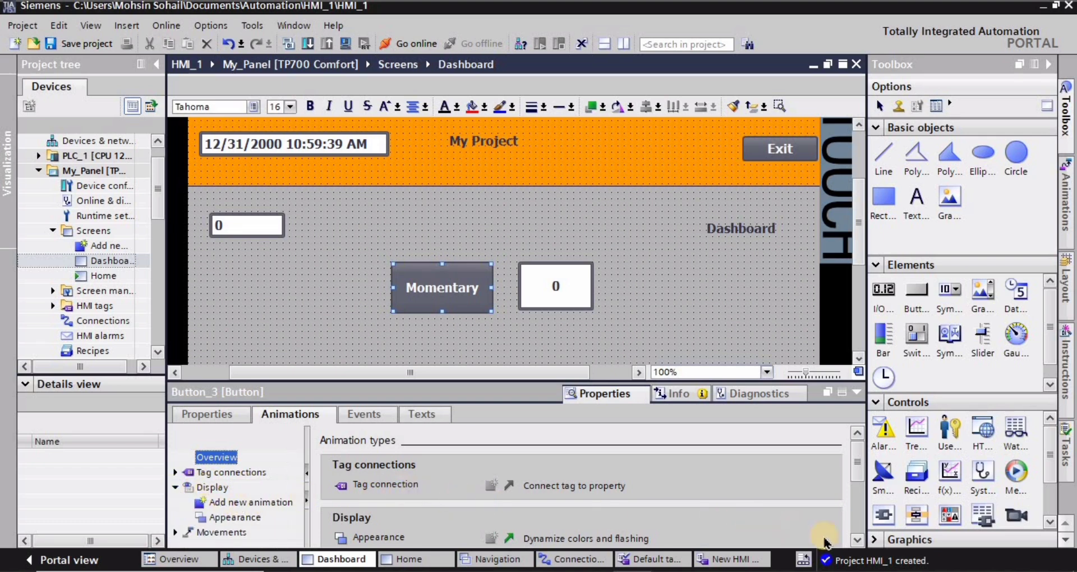
left_click(857, 540)
left_click(857, 540)
left_click(856, 540)
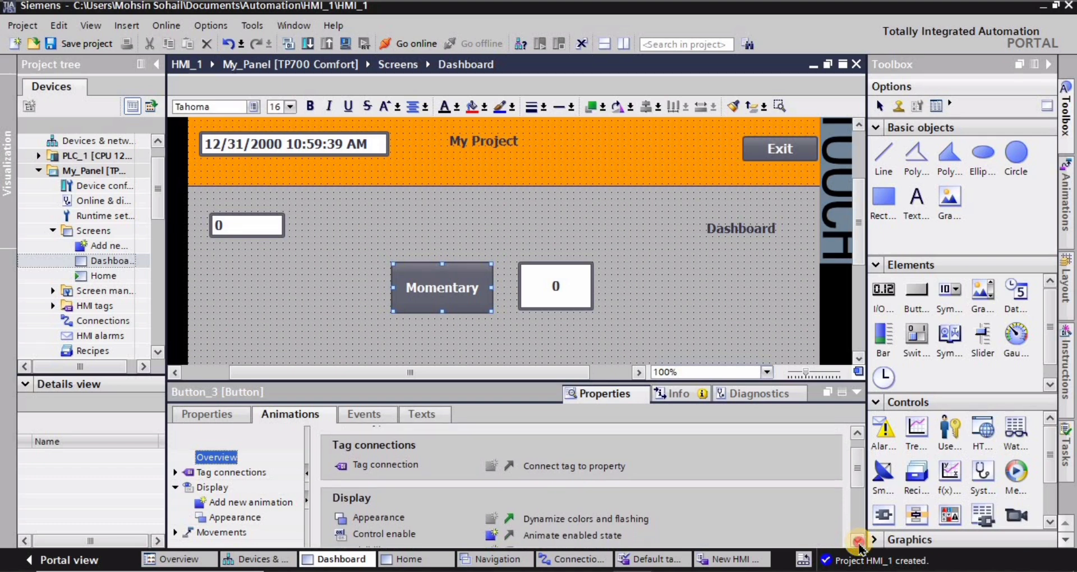
left_click(858, 542)
left_click(858, 541)
left_click(858, 541)
left_click(858, 541)
left_click(858, 542)
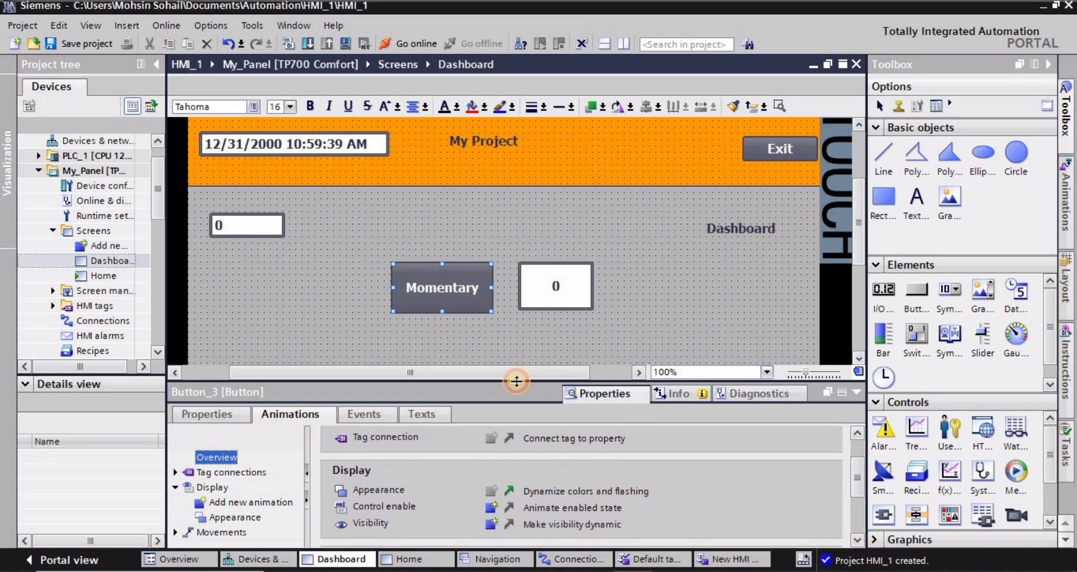
left_click_drag(512, 381, 512, 356)
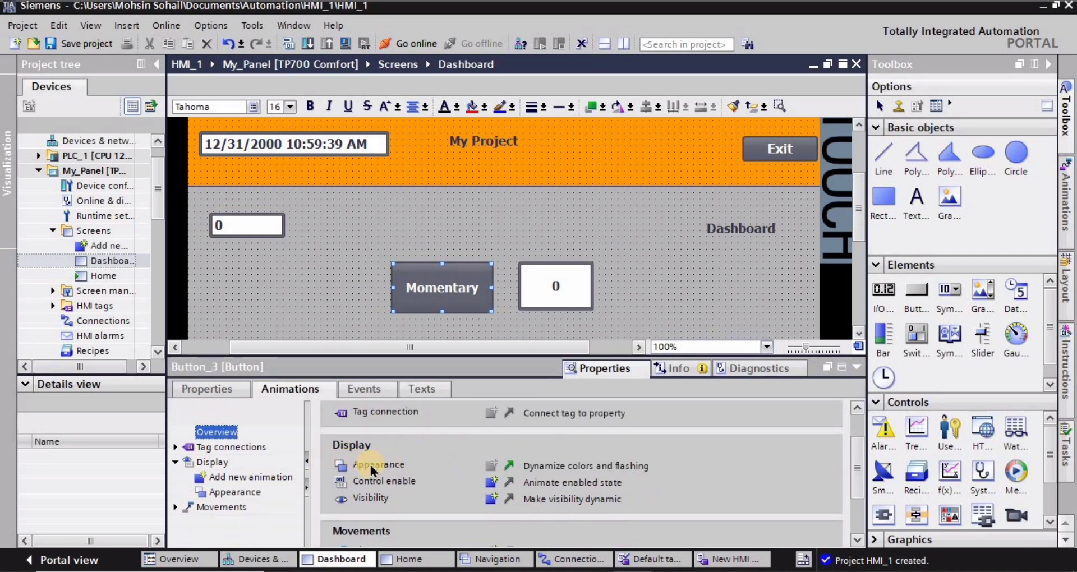
Step: Open the Momentary button's Appearance animation and assign the tag bit_1 to it
left_click(487, 467)
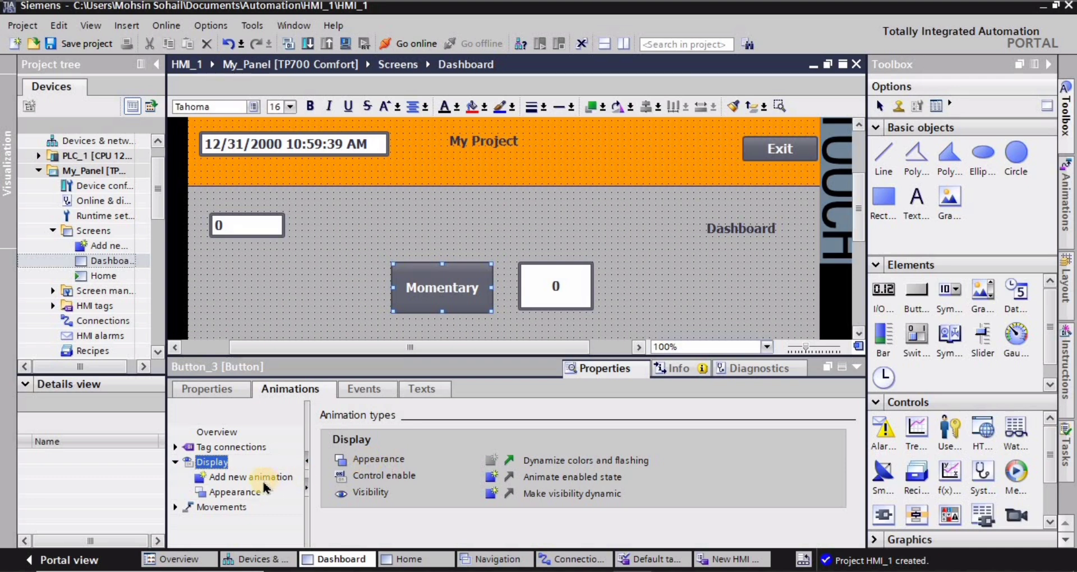
left_click(235, 492)
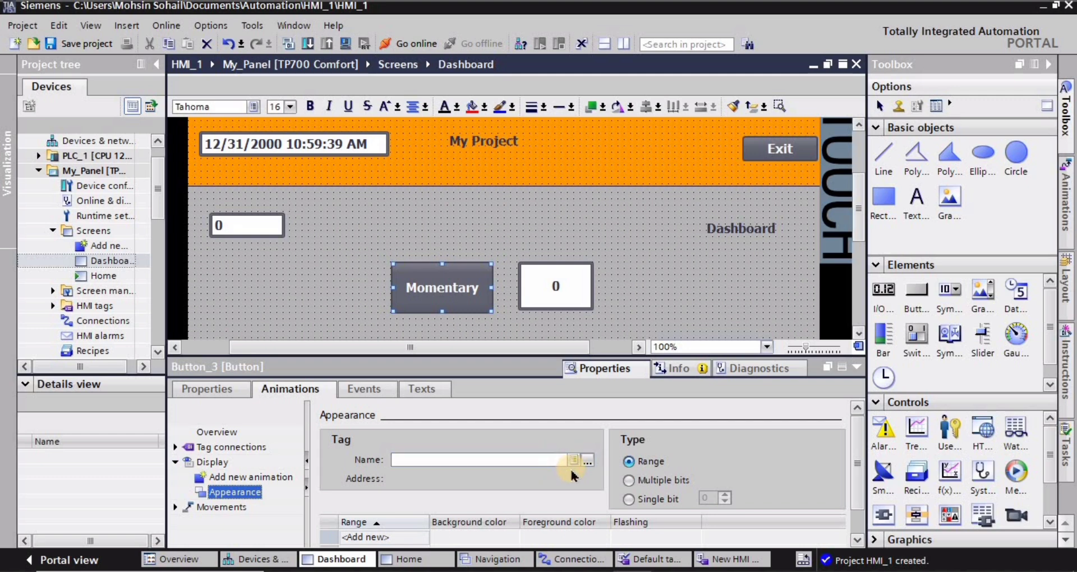
left_click(857, 541)
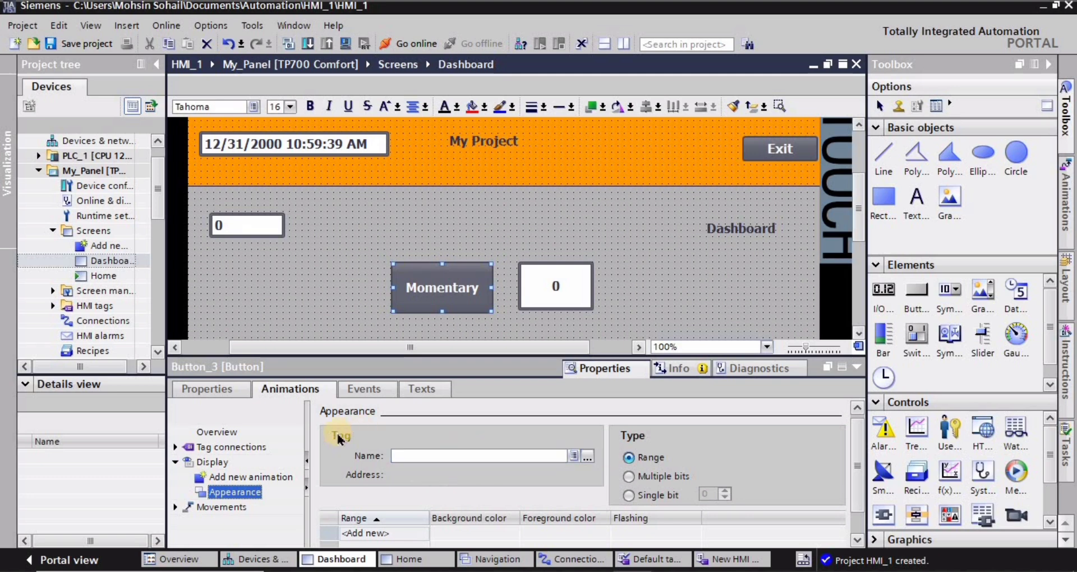
left_click(573, 456)
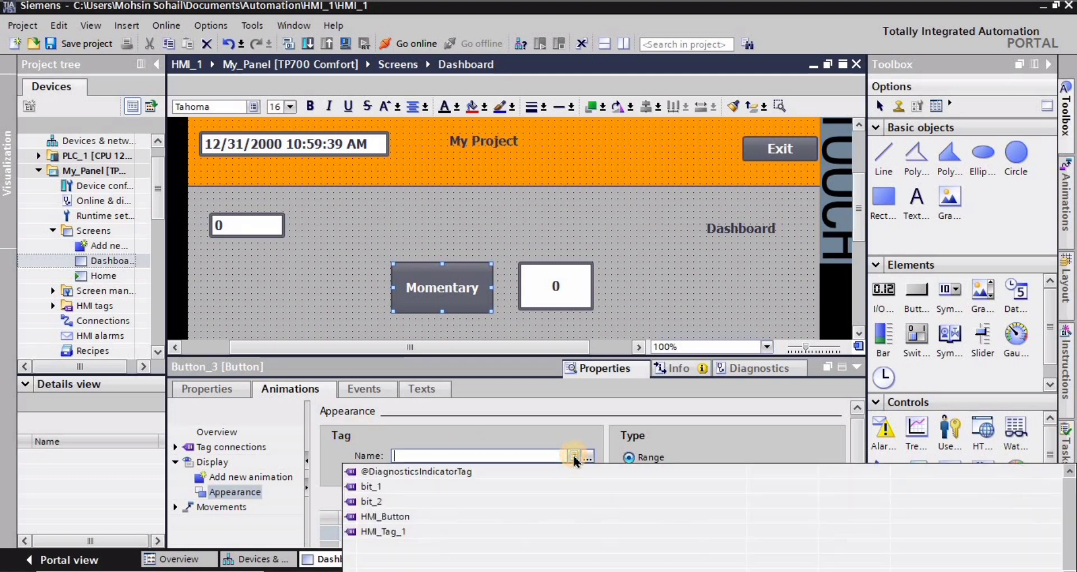
left_click(374, 487)
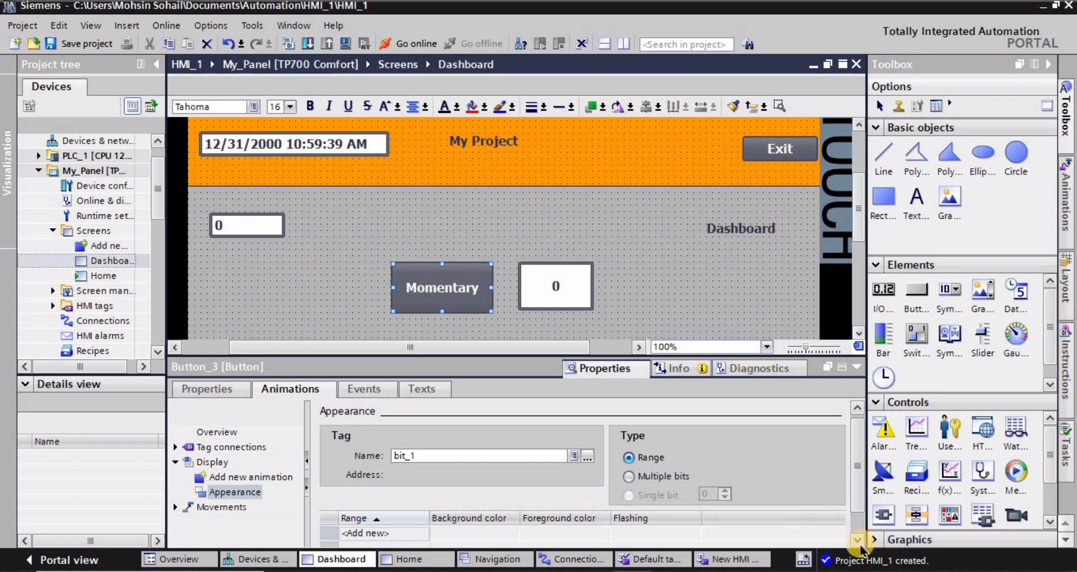
Step: Add two range entries, 0 and 1, to the Momentary button's Appearance animation
scroll(858, 505, "down", 1)
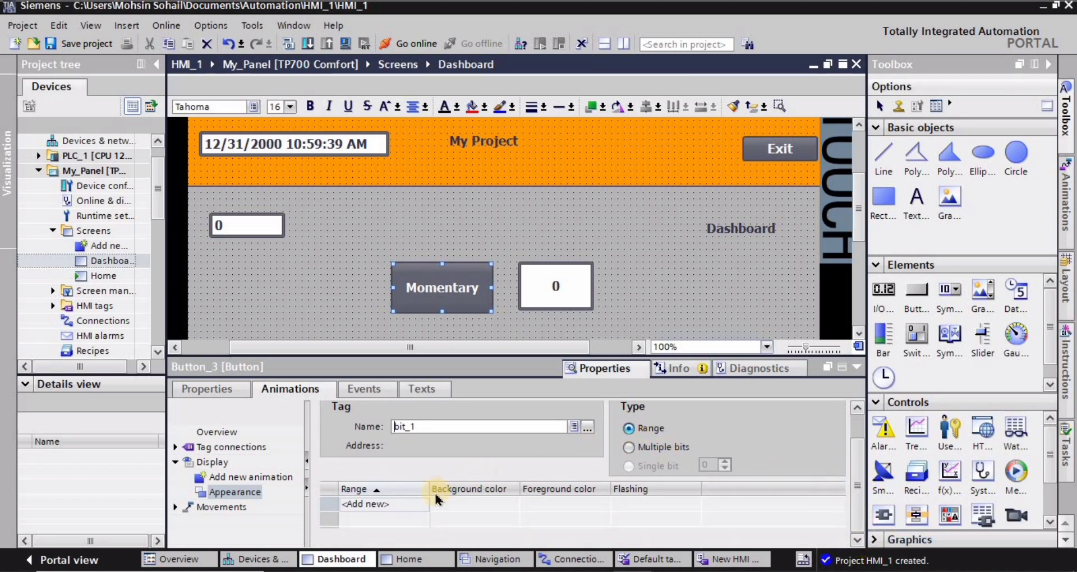
left_click(361, 489)
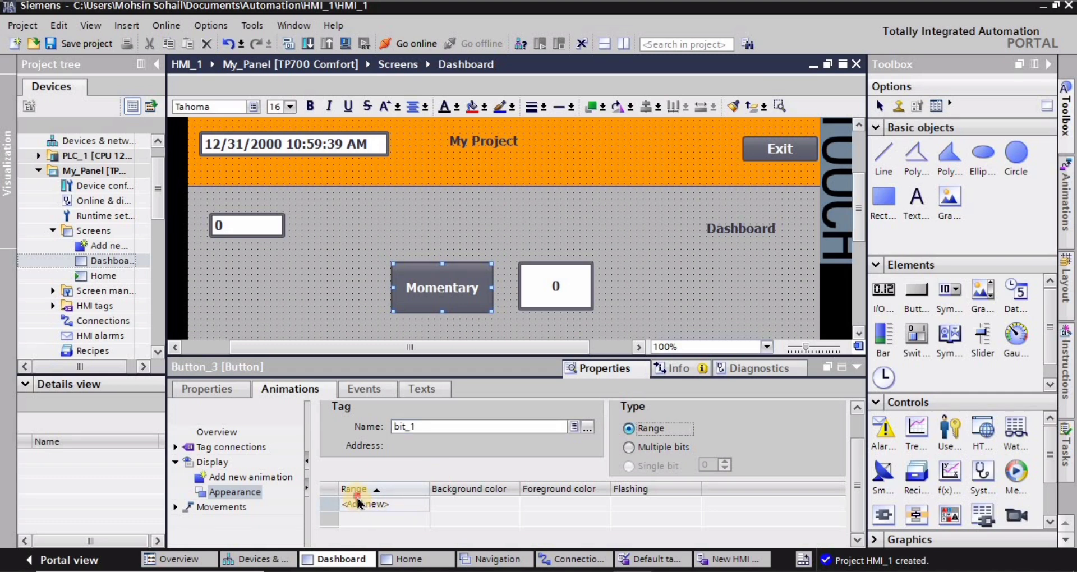
left_click(373, 507)
left_click(371, 505)
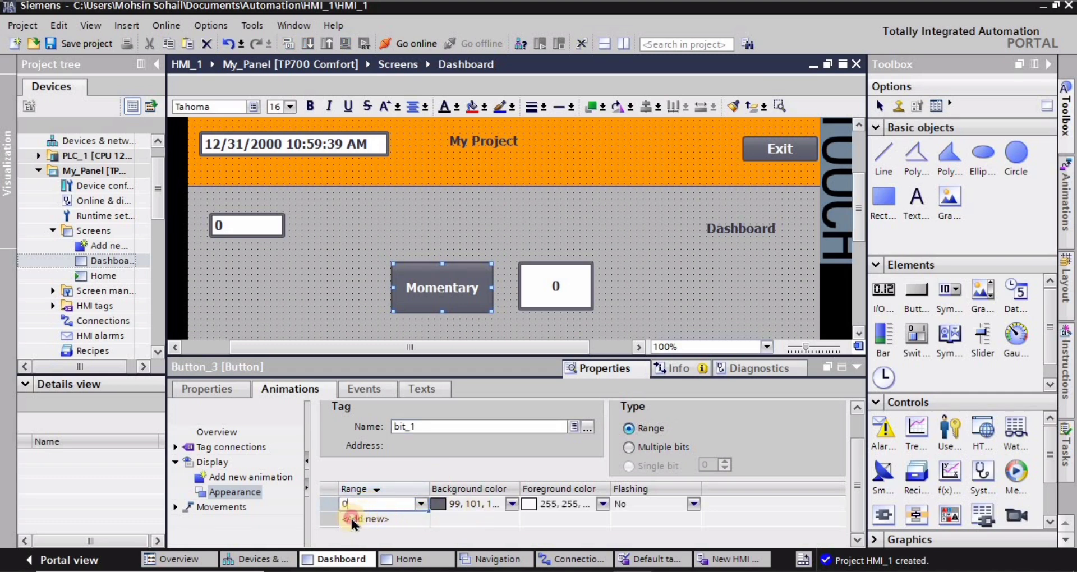
left_click(352, 520)
left_click(352, 518)
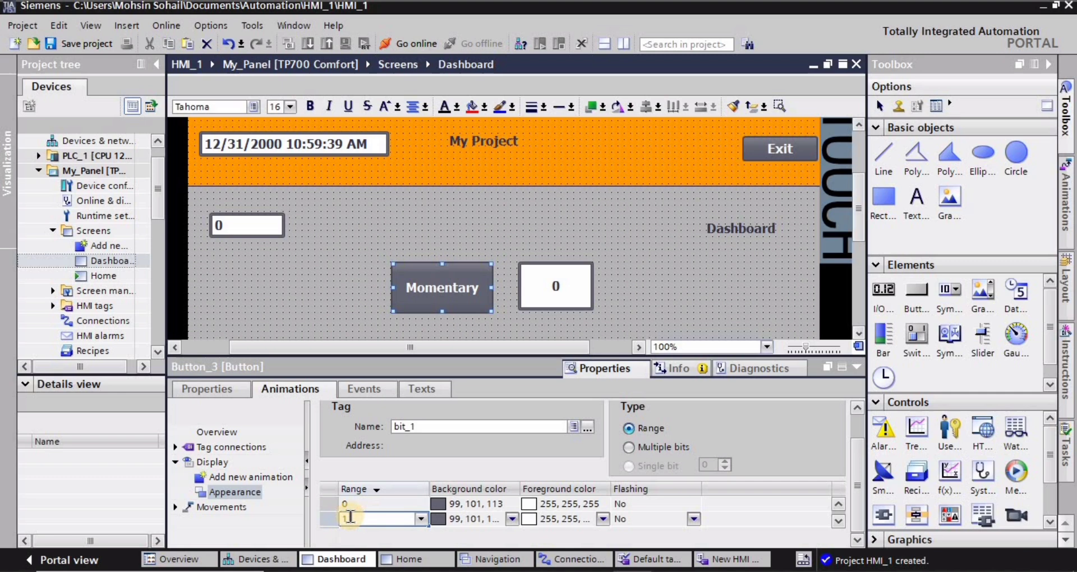
Step: Set the background color to red (255, 0, 0) for range 0 and green (0, 255, 0) for range 1, and save the project
left_click(384, 504)
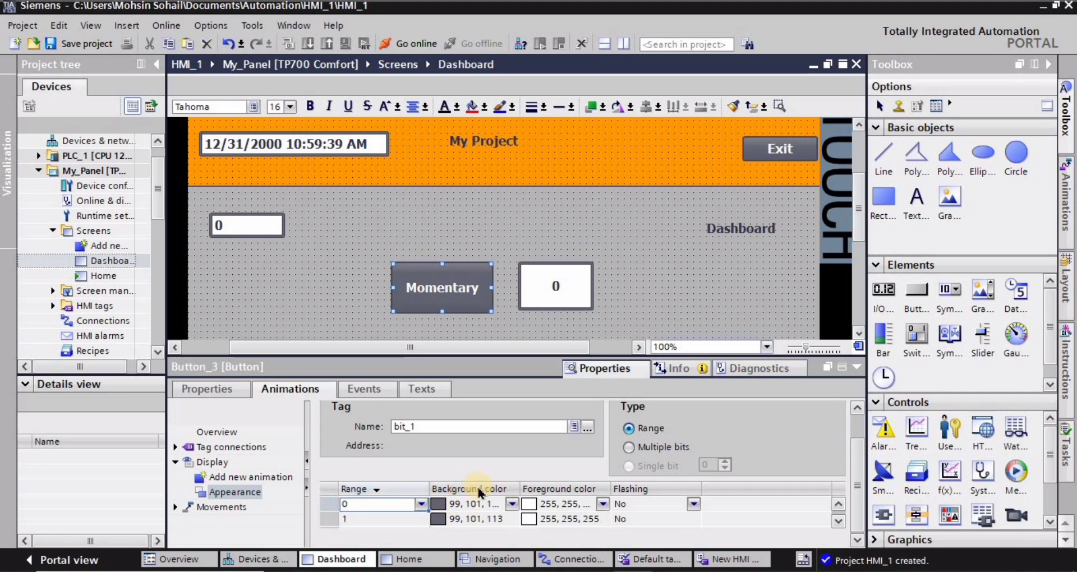
left_click(511, 503)
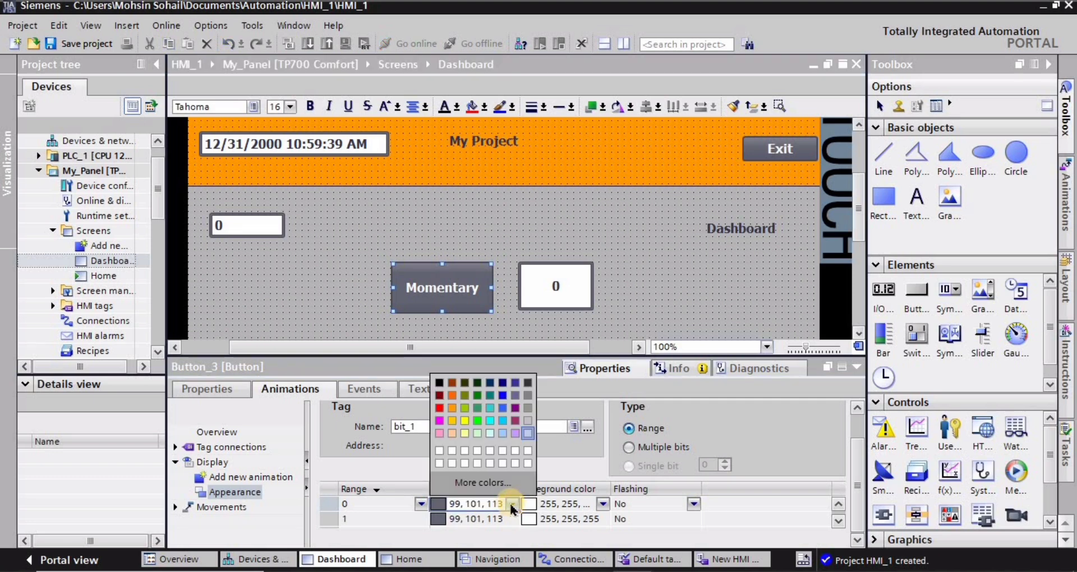
left_click(439, 408)
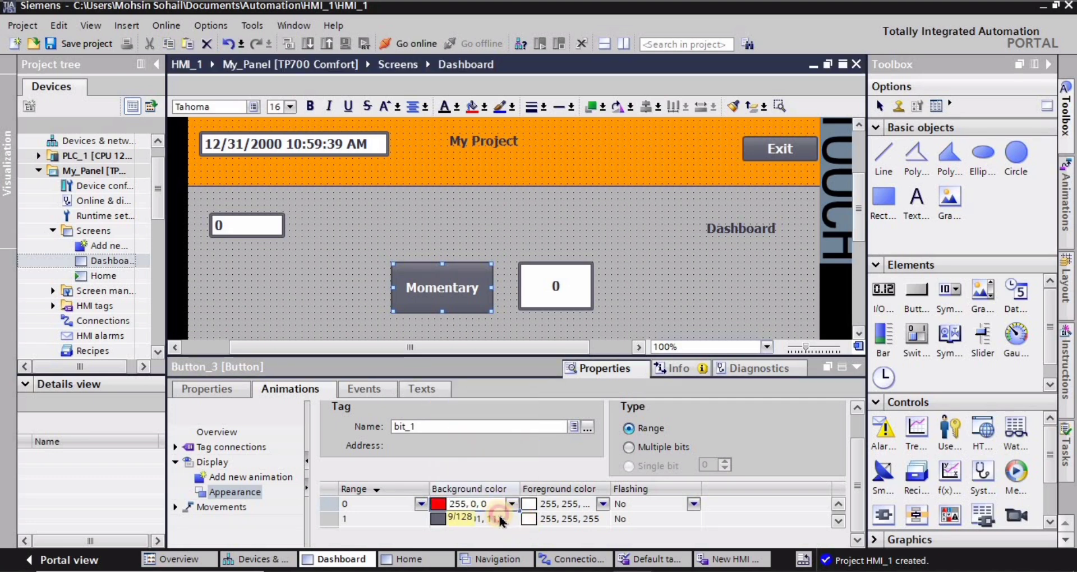
left_click(513, 518)
left_click(512, 518)
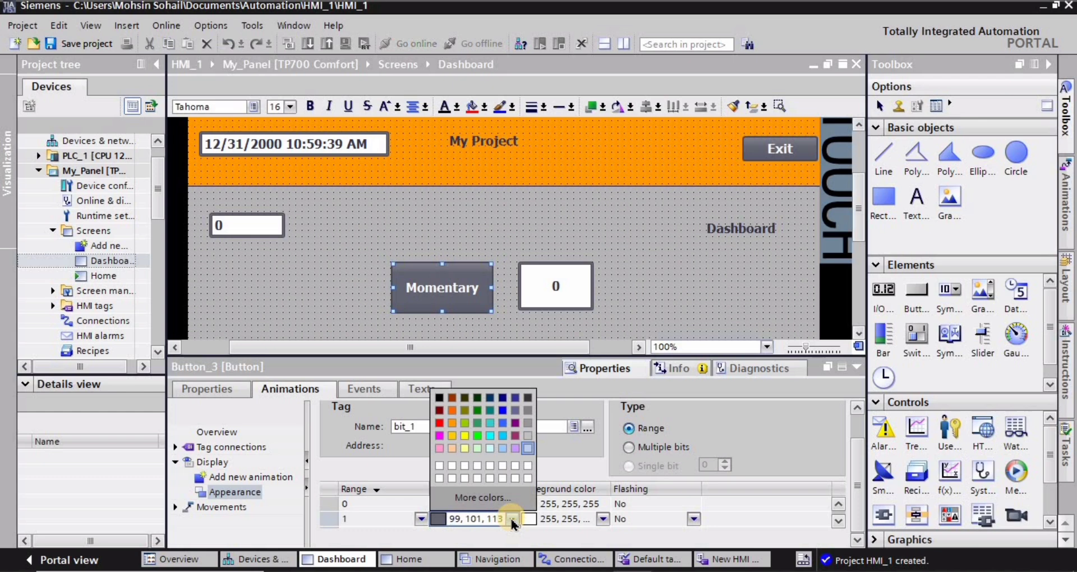
left_click(477, 438)
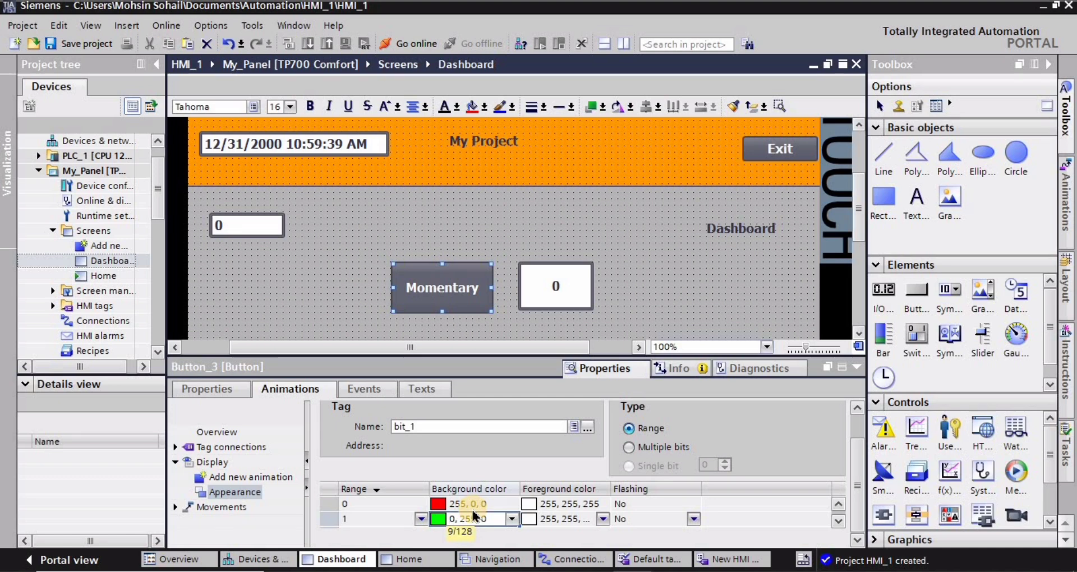
key("ctrl+s")
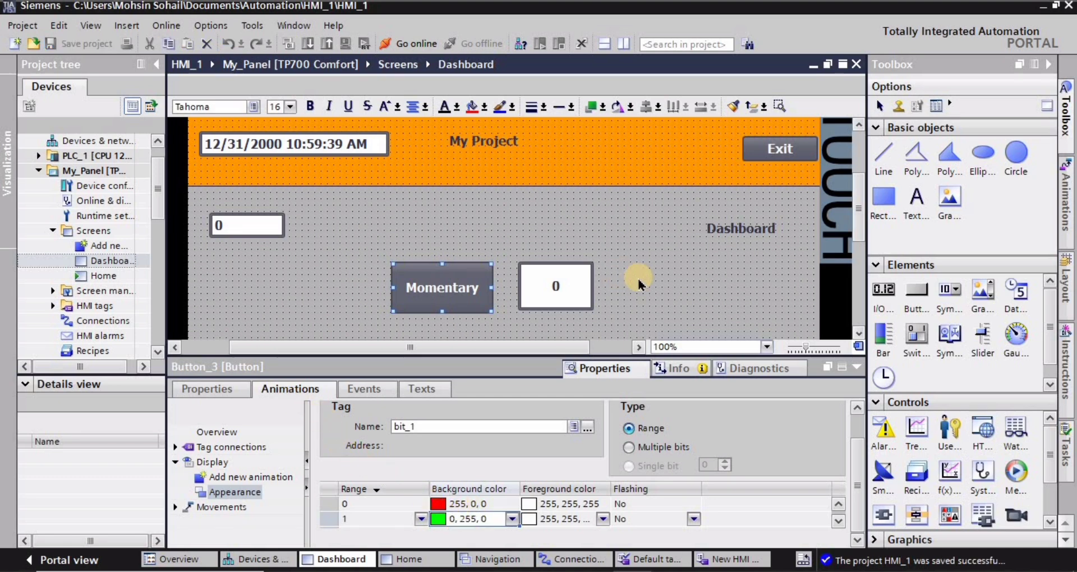
Step: Place an ellipse about 38 by 20 on the Dashboard screen, just beyond the output field next to the Momentary button
left_click(639, 286)
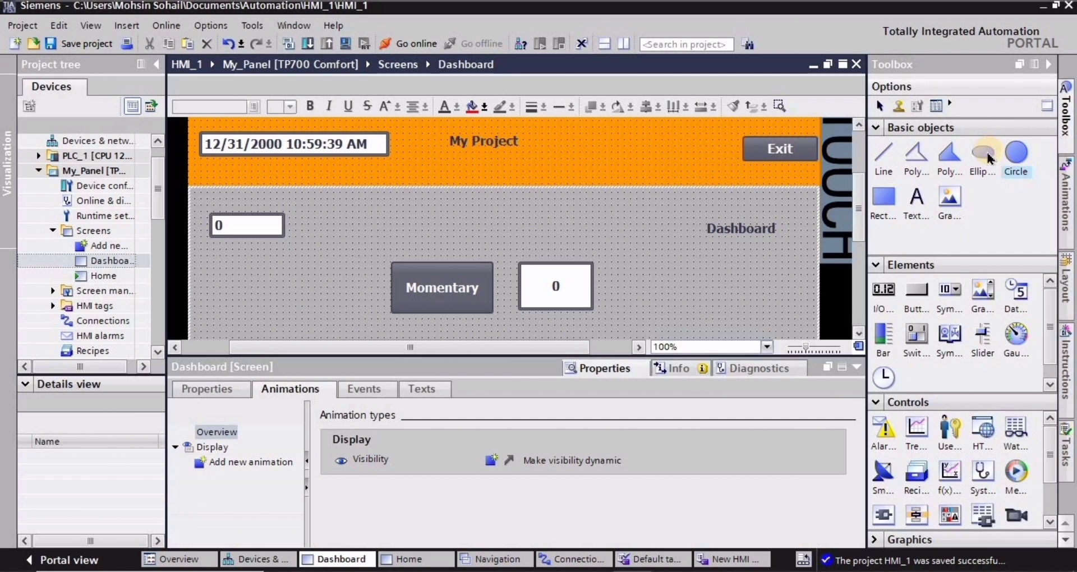
left_click_drag(986, 149, 622, 283)
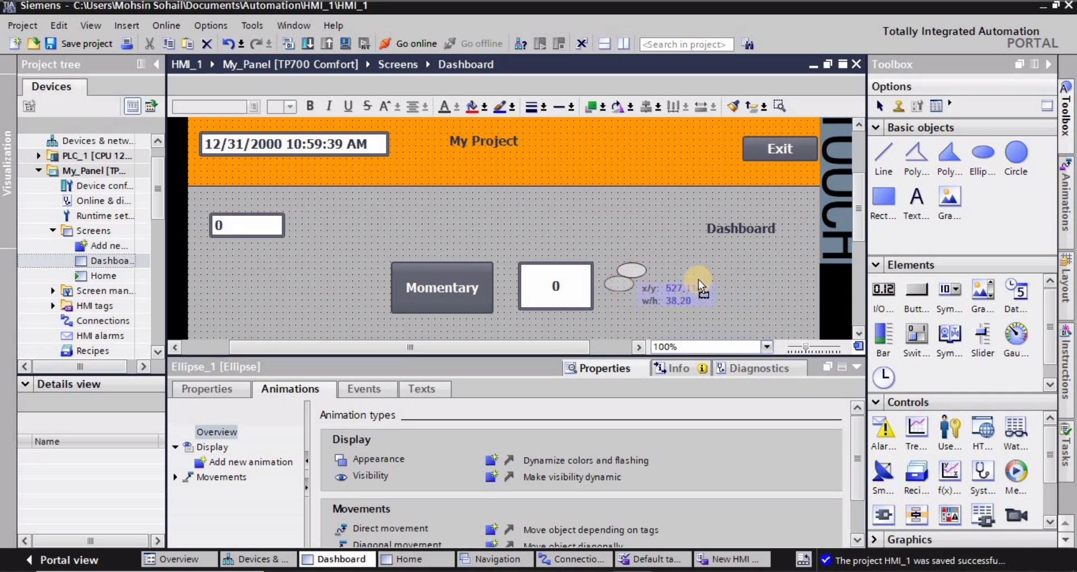
left_click(704, 284)
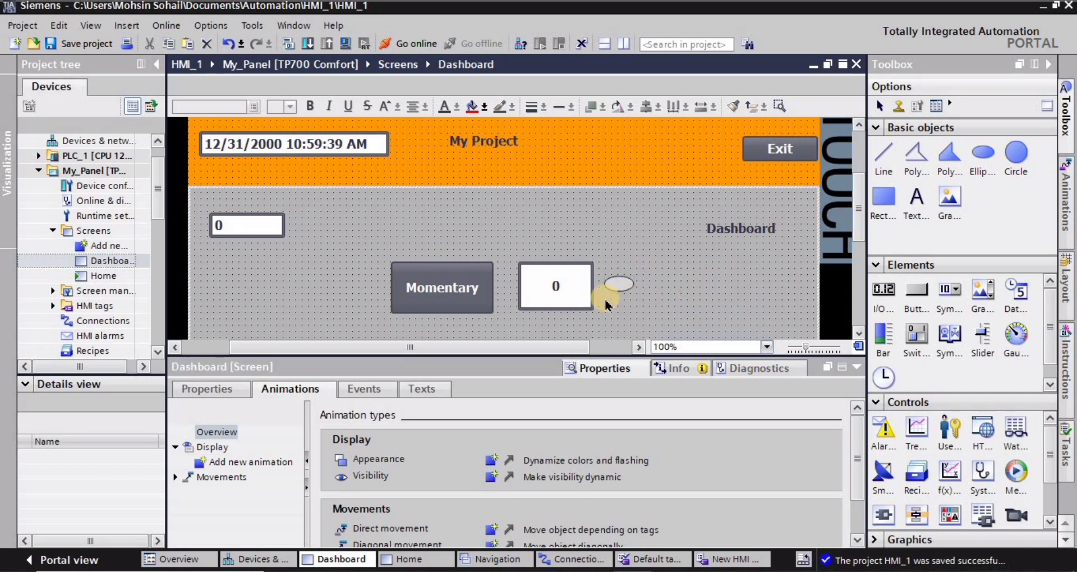
Step: Add a Visibility animation to the ellipse beside the output field
left_click(629, 282)
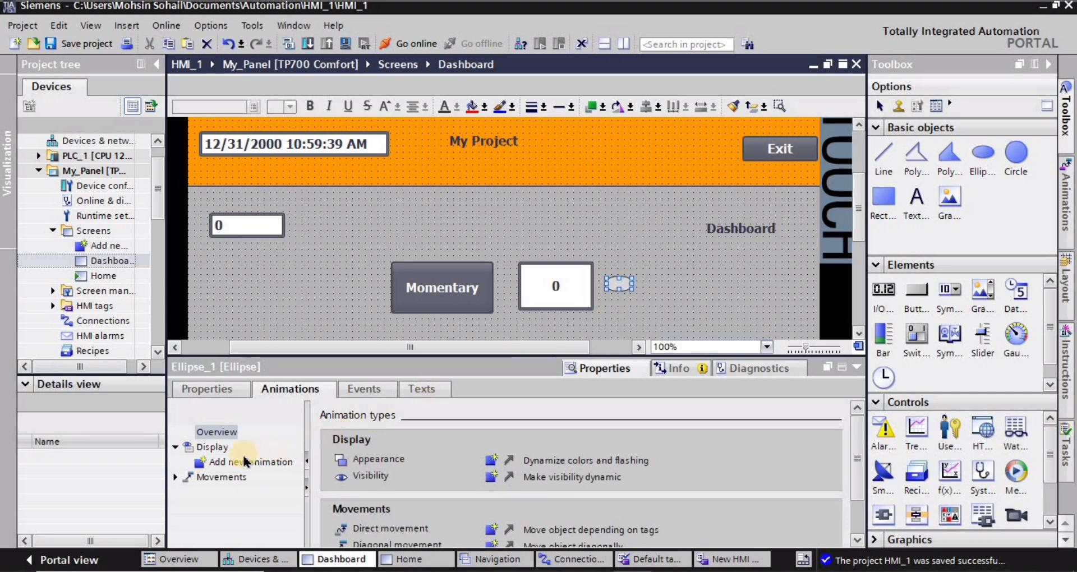
left_click(268, 388)
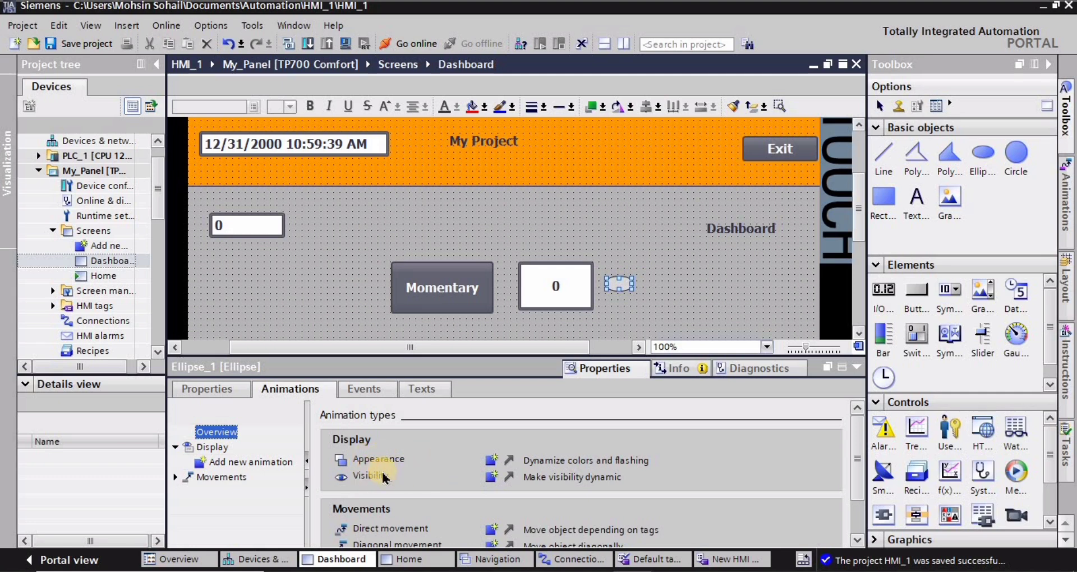
left_click(494, 477)
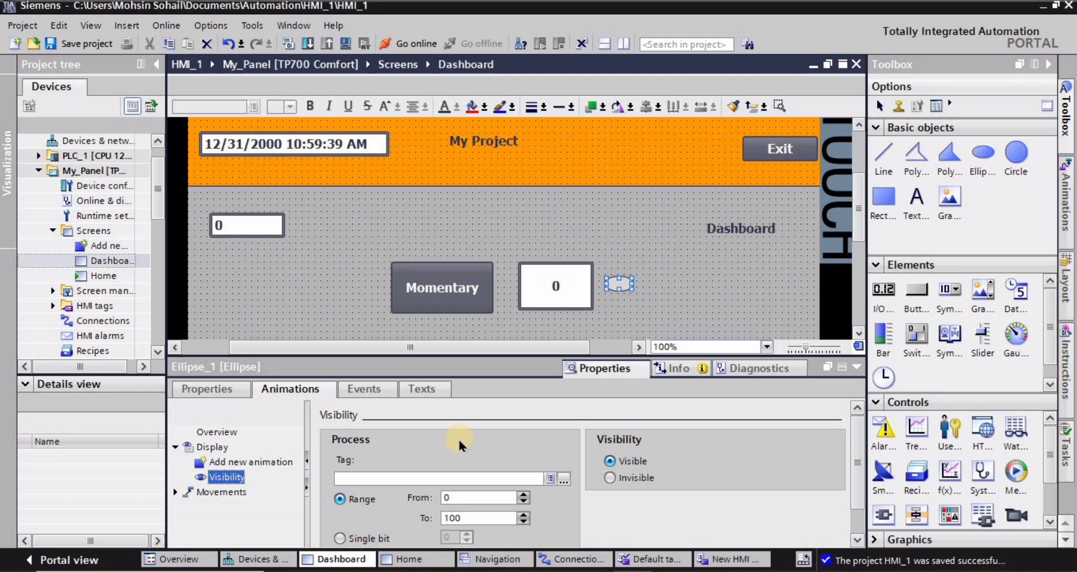
left_click_drag(857, 468, 857, 487)
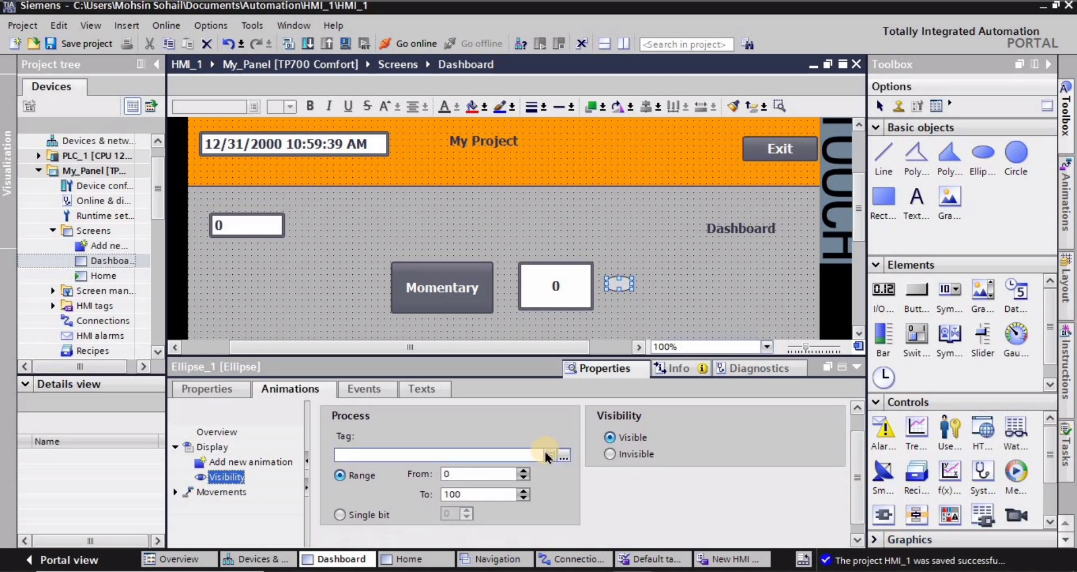
Step: Link the ellipse's Visibility animation to the tag bit_1 and set its range from 1 to 1
left_click(549, 454)
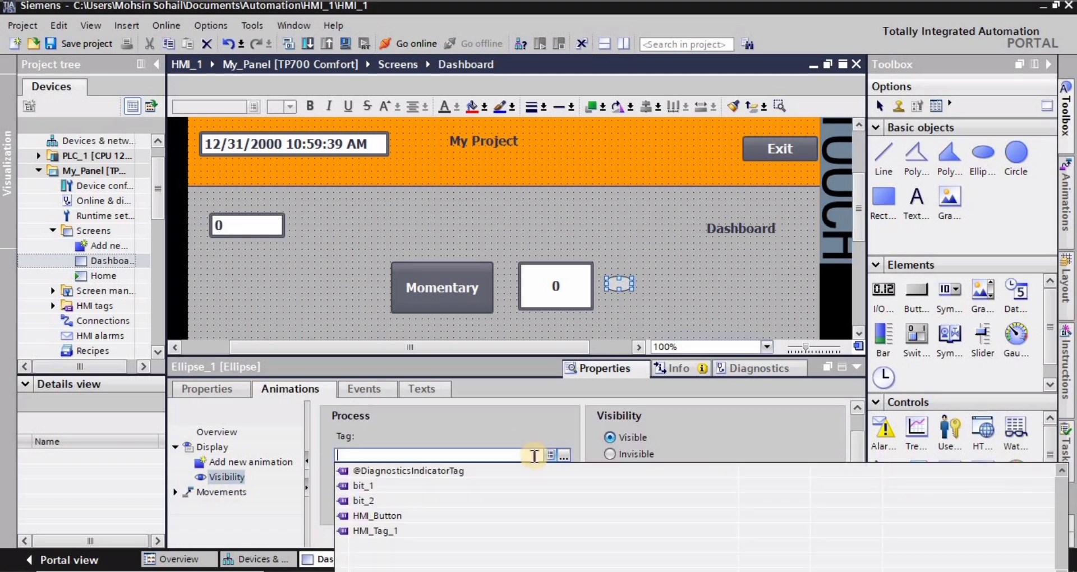
left_click(363, 486)
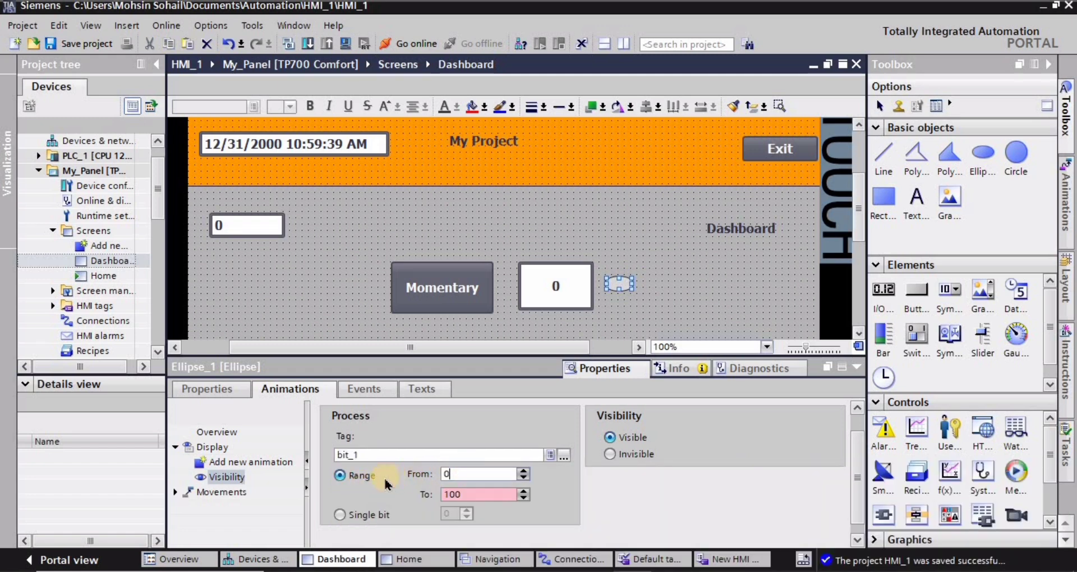
left_click(437, 475)
type("1")
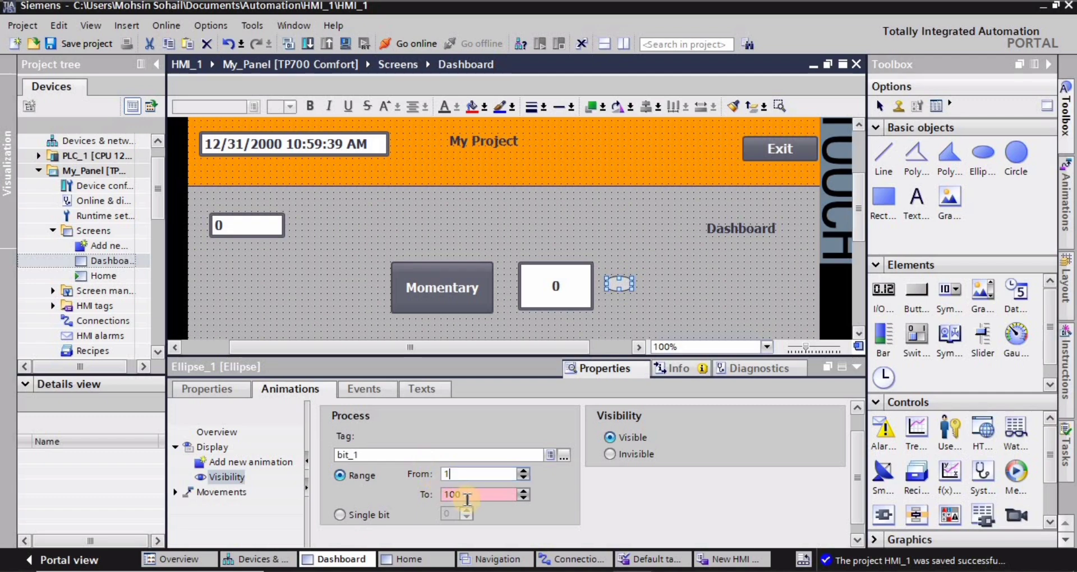
left_click_drag(478, 496, 397, 490)
left_click(453, 494)
left_click(473, 495)
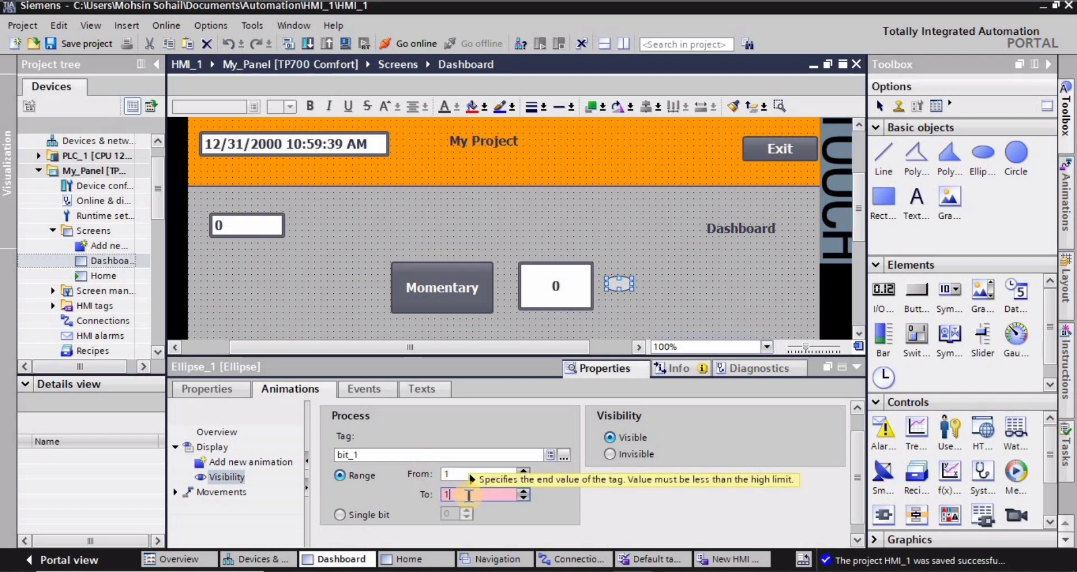
left_click(666, 517)
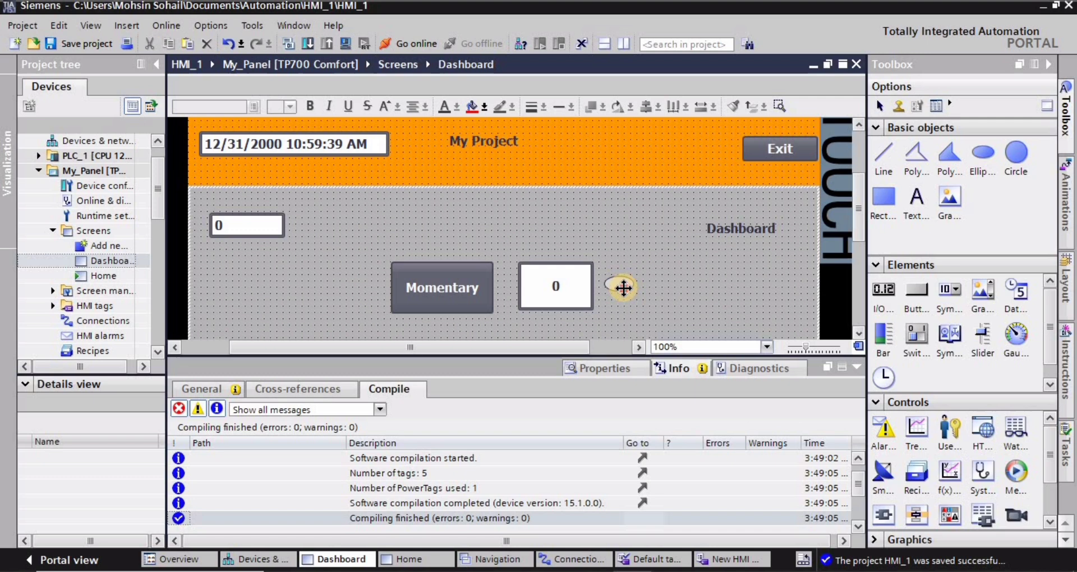
Step: Fill the ellipse beside the output field with bright green
left_click(623, 288)
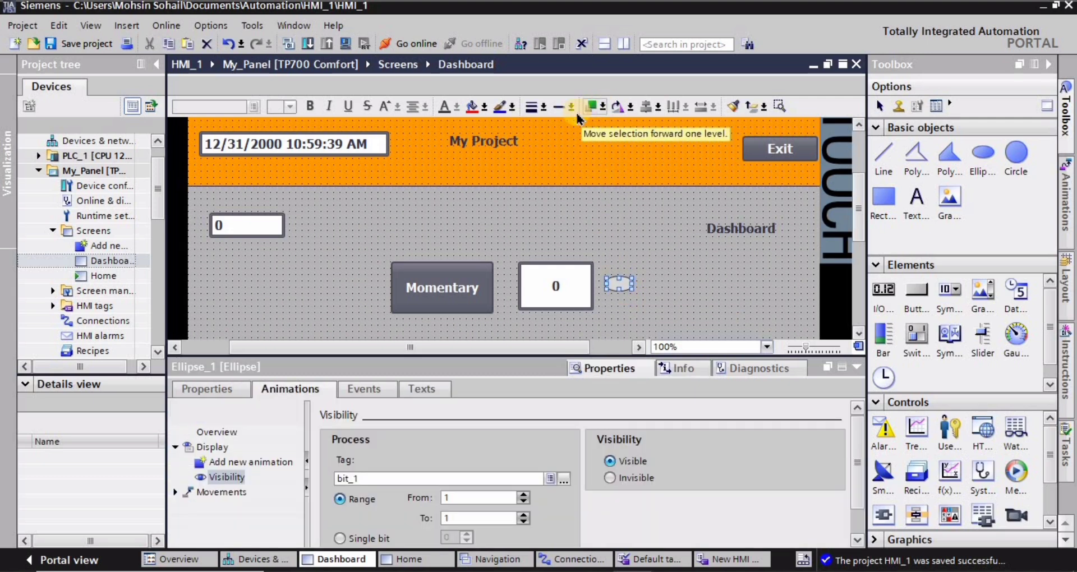
left_click(474, 107)
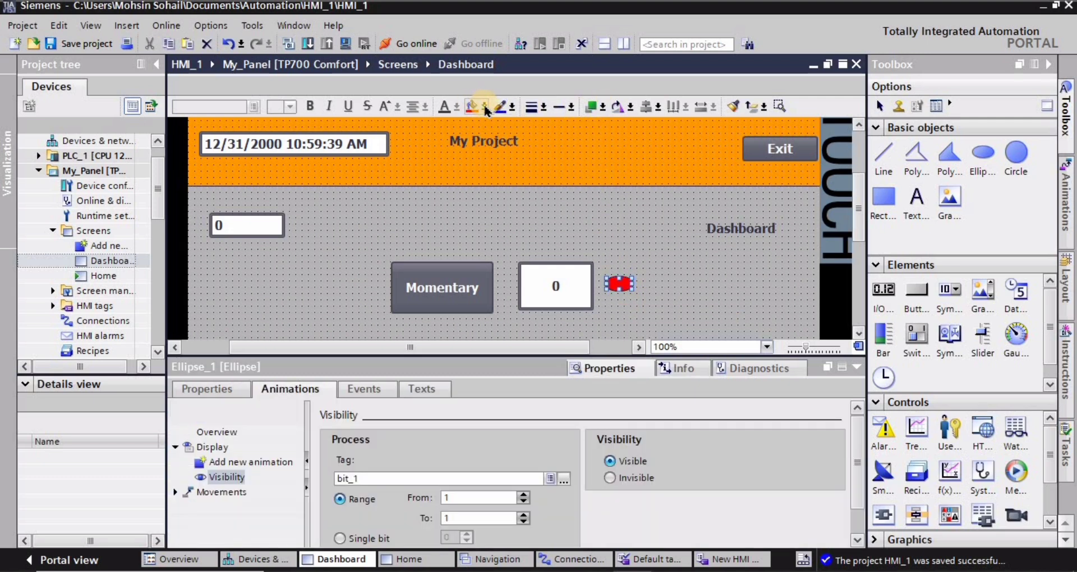
left_click(485, 107)
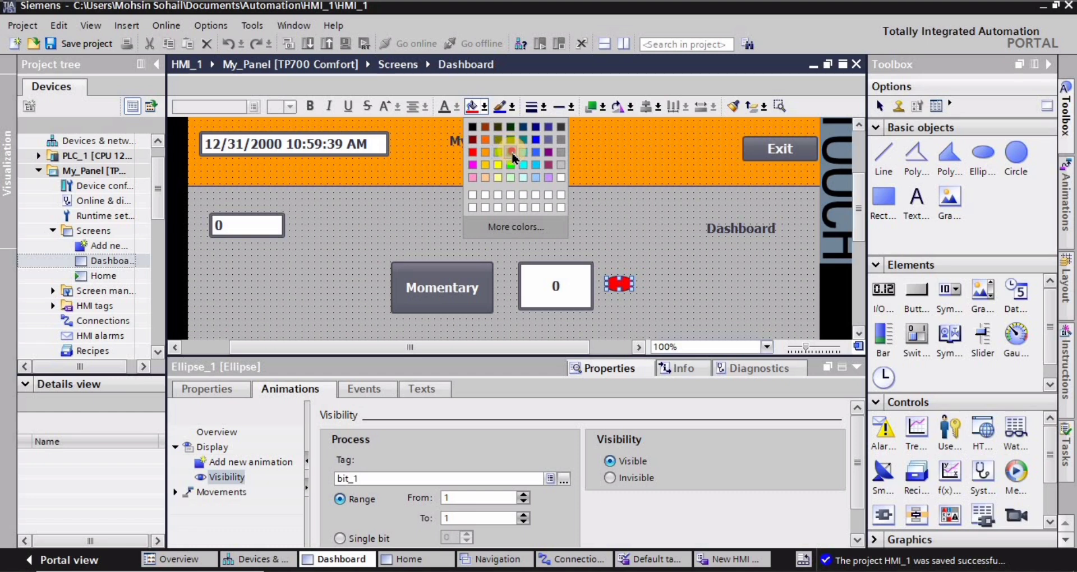
left_click(511, 165)
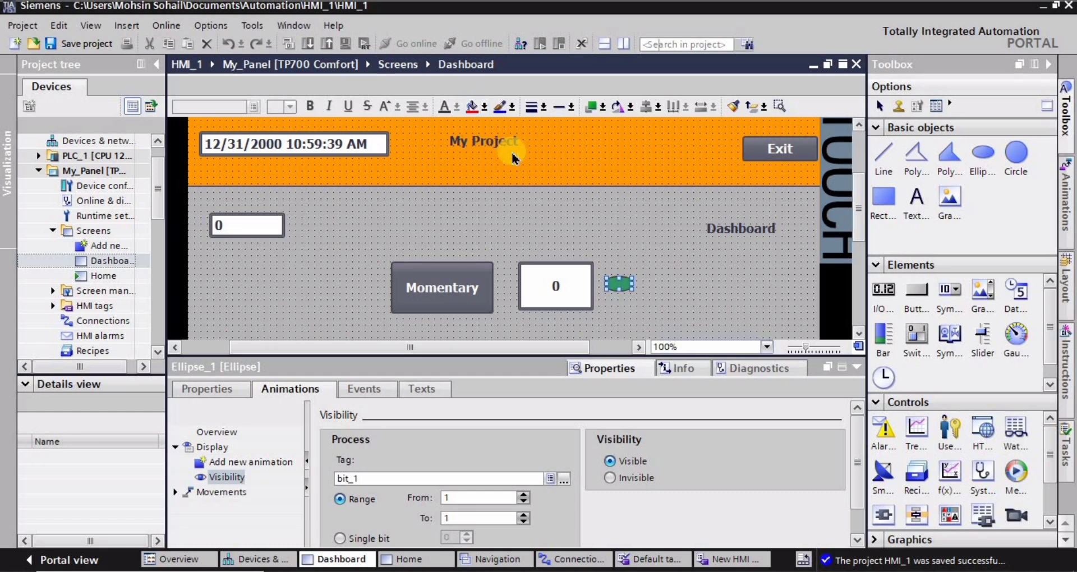
left_click(483, 110)
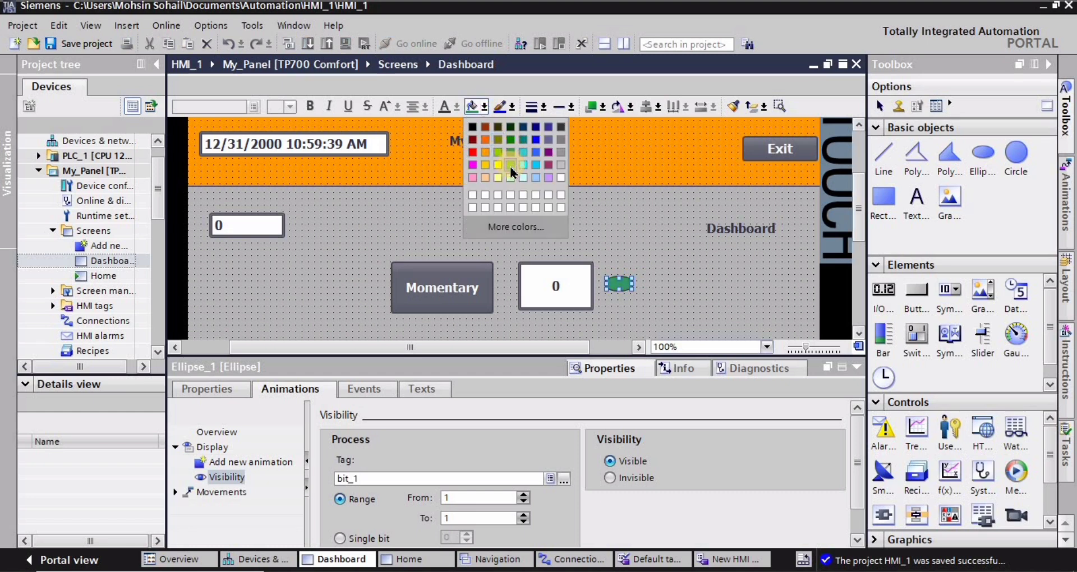
left_click(515, 177)
left_click(646, 264)
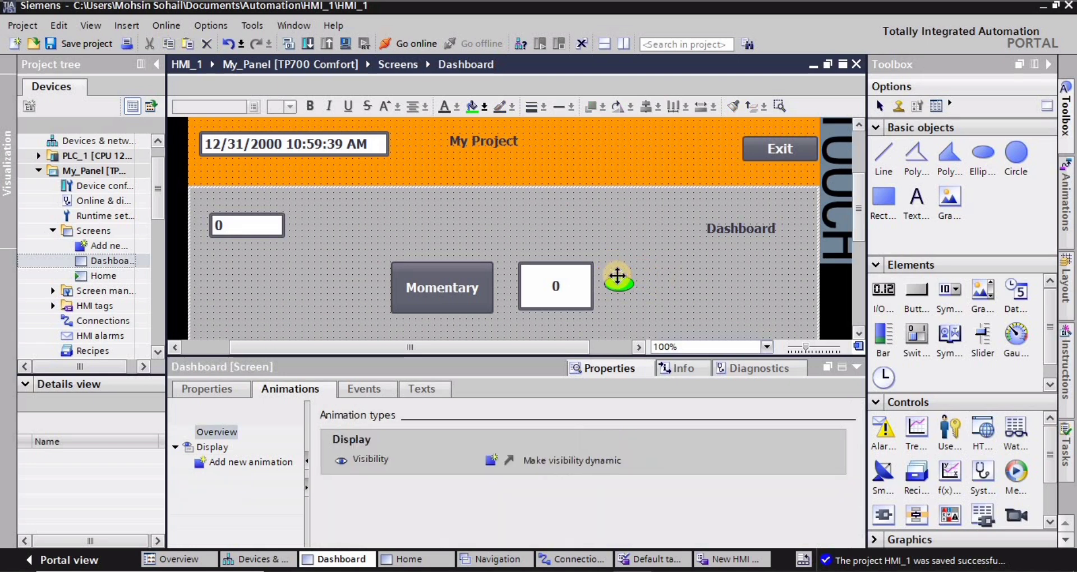
Step: Start the HMI runtime simulation and navigate to the Home screen and back to the Dashboard
left_click(343, 45)
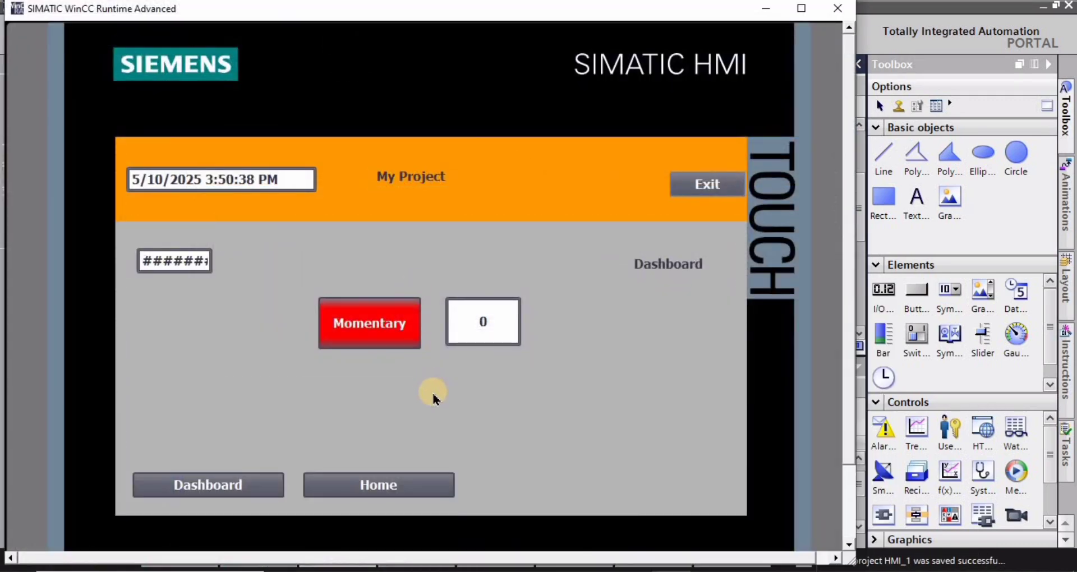
left_click(347, 483)
left_click(258, 486)
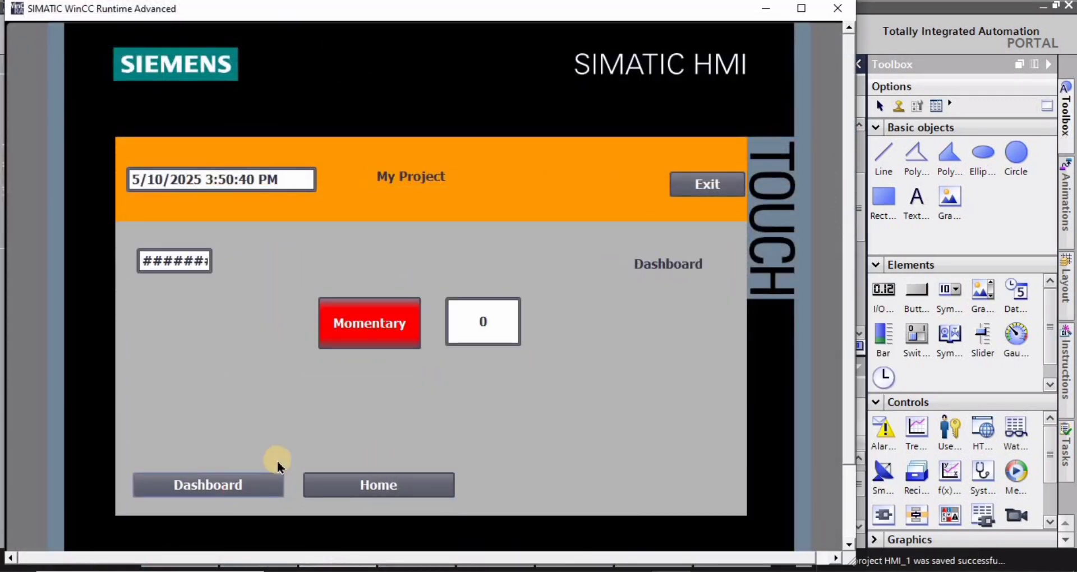
Step: Operate the Momentary button repeatedly in the simulation to test its color change and the ellipse's visibility
left_click(381, 327)
left_click(379, 323)
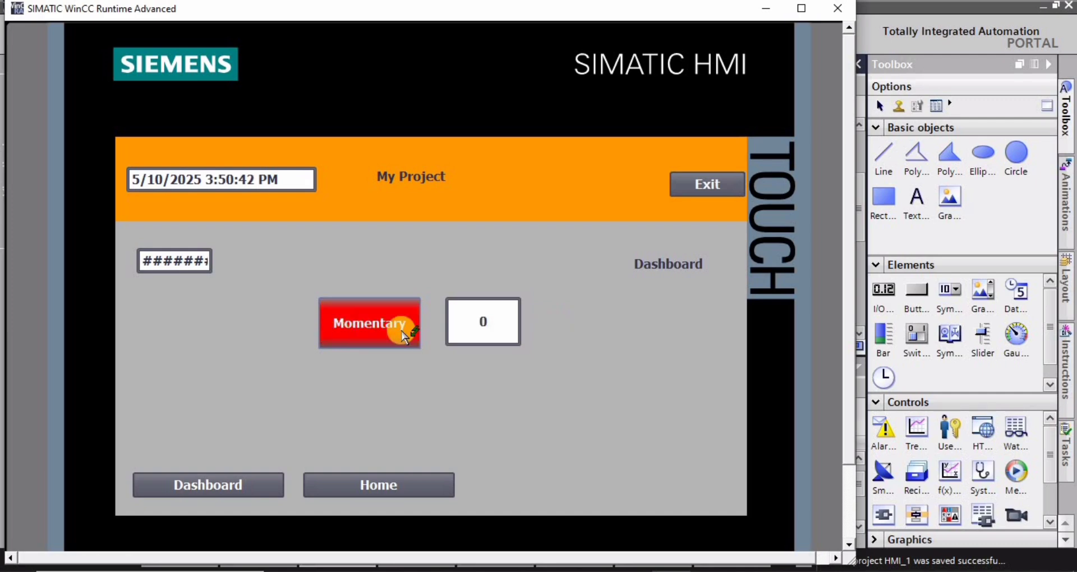
left_click(370, 328)
left_click(370, 322)
left_click(379, 334)
left_click(400, 336)
left_click(402, 338)
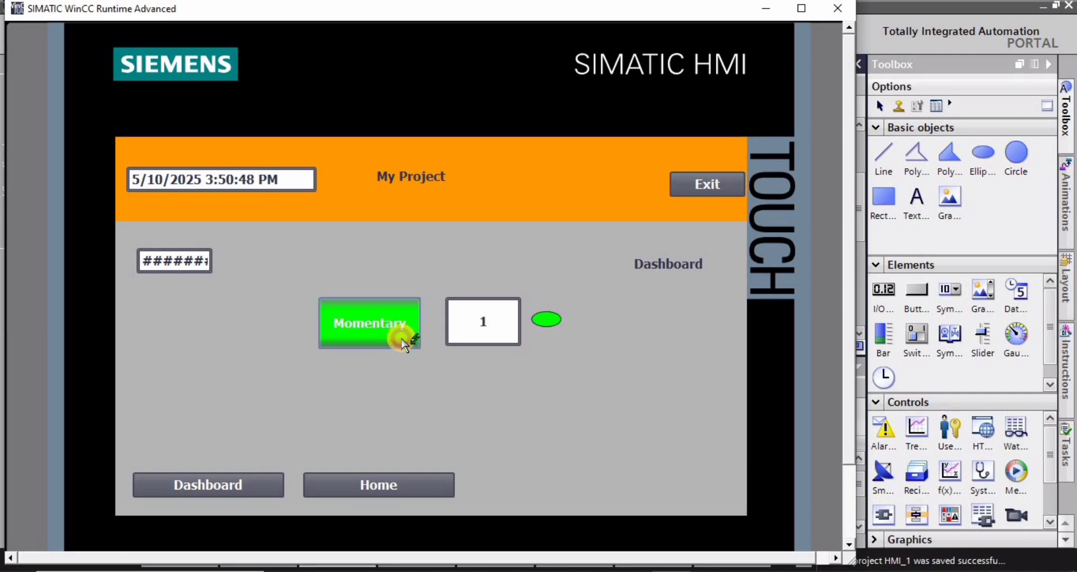
left_click(409, 347)
left_click(398, 342)
left_click(398, 340)
left_click(398, 338)
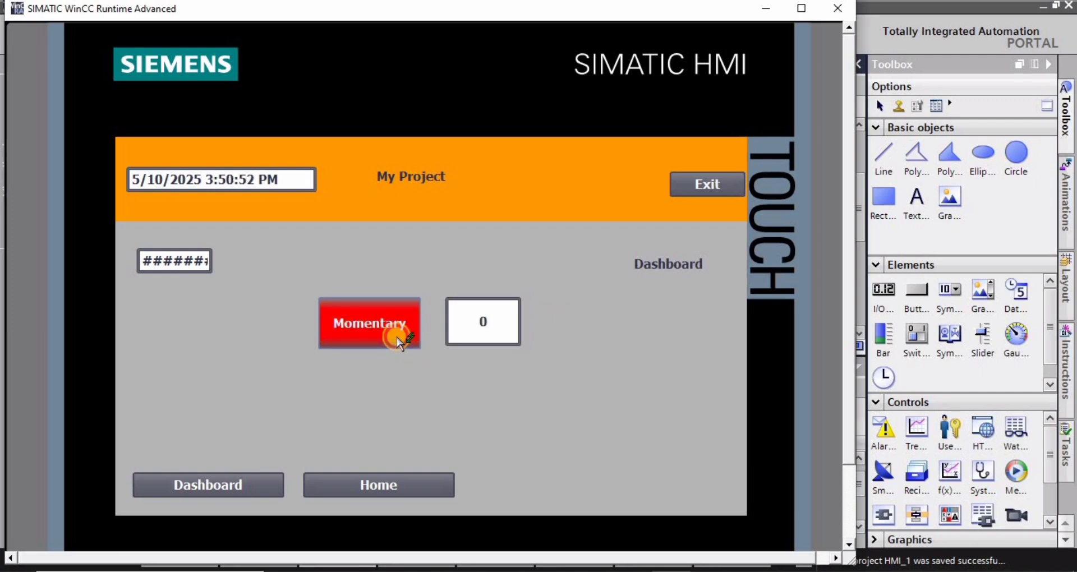
left_click(398, 341)
left_click(397, 340)
left_click(397, 340)
left_click(397, 340)
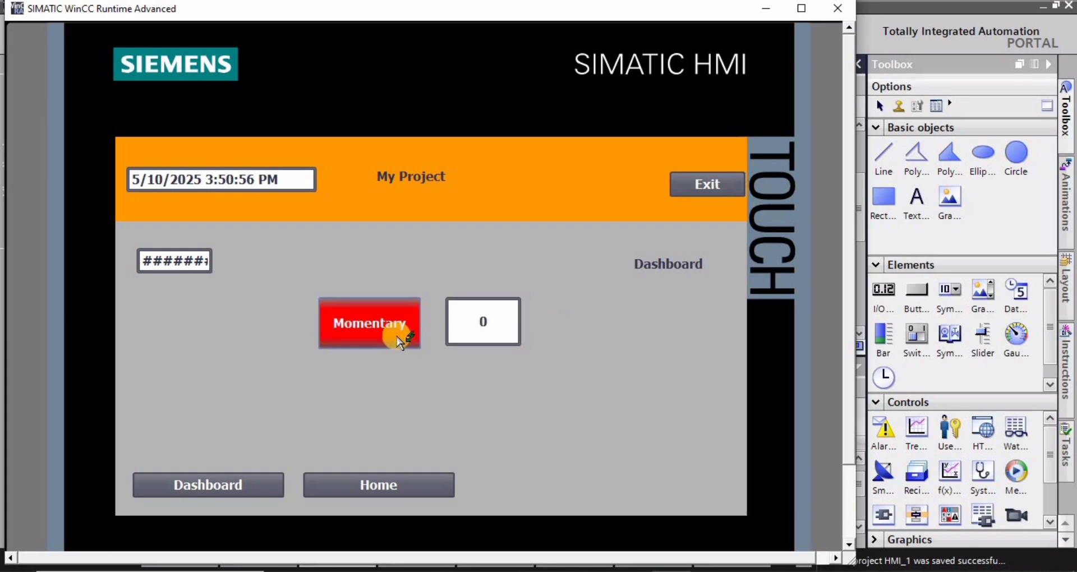